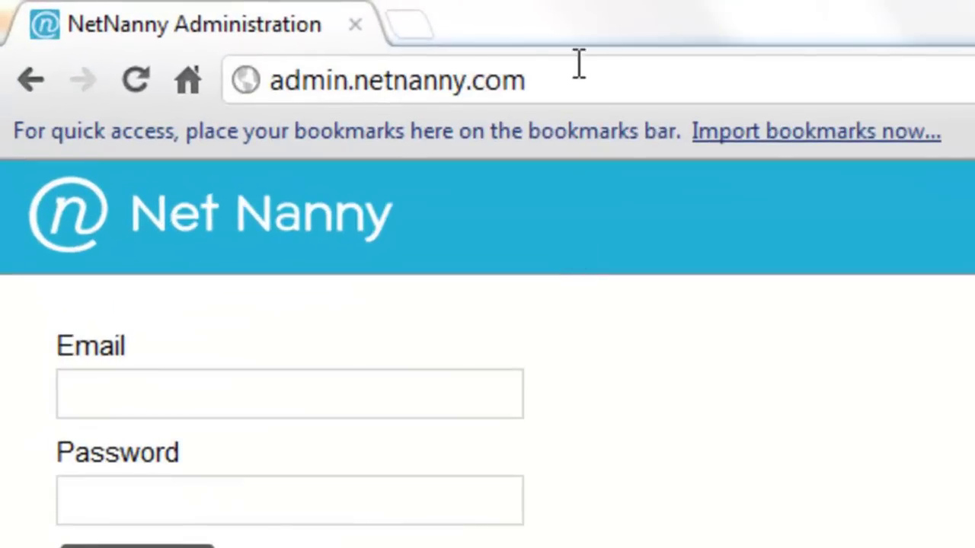
# Go to admin.netnanny.com and log in with the account's e-mail address.
pyautogui.click(447, 64)
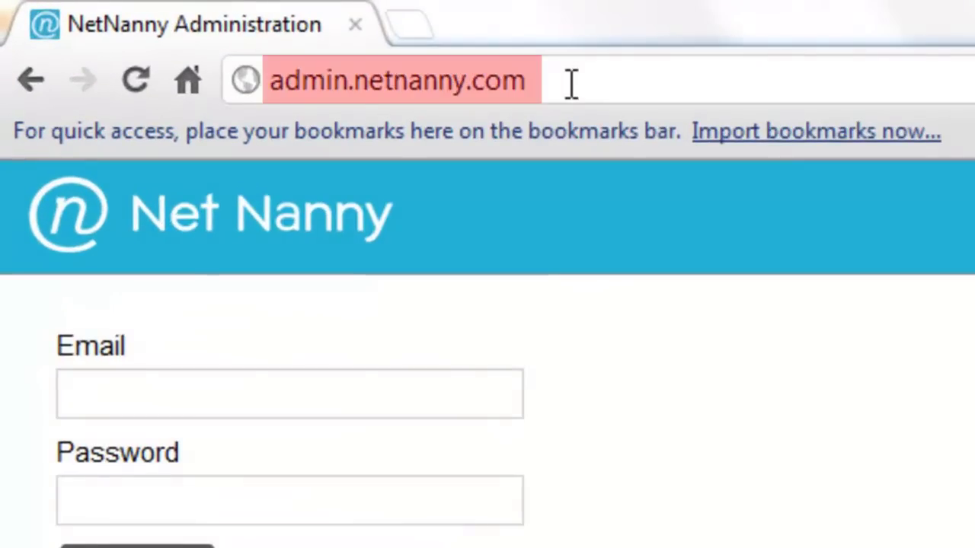
pyautogui.click(355, 390)
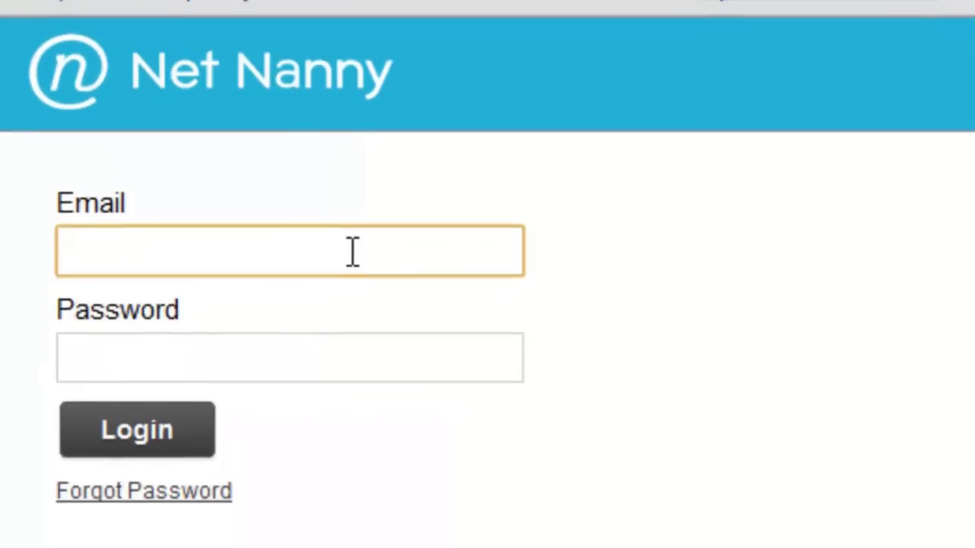
pyautogui.write('co')
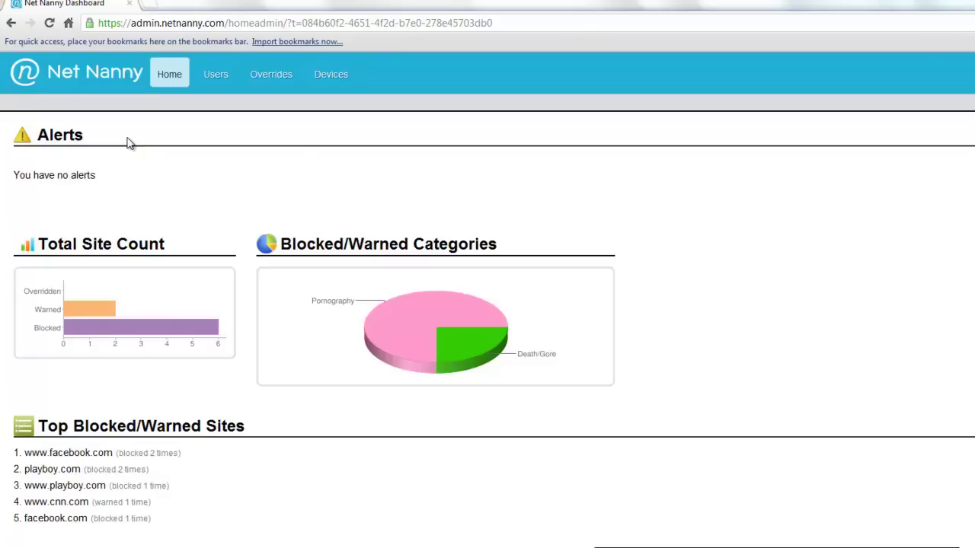
# Open the pre-teen user's profile and set its Profanity category to Mask.
pyautogui.click(217, 79)
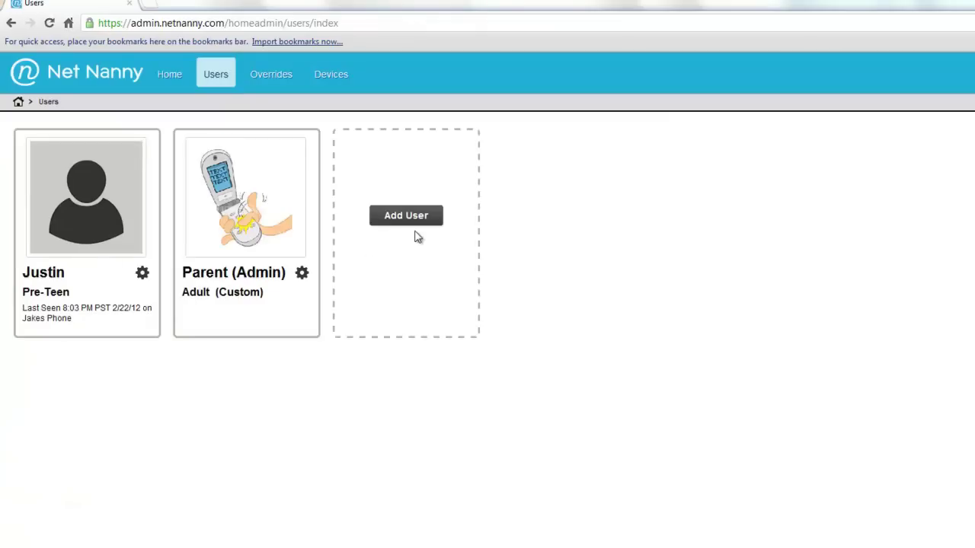
pyautogui.click(97, 231)
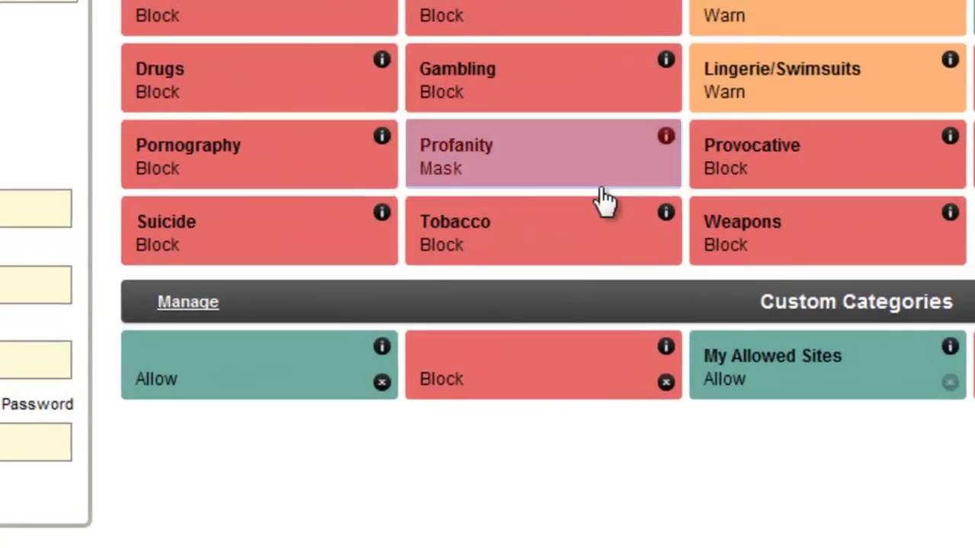
pyautogui.click(573, 182)
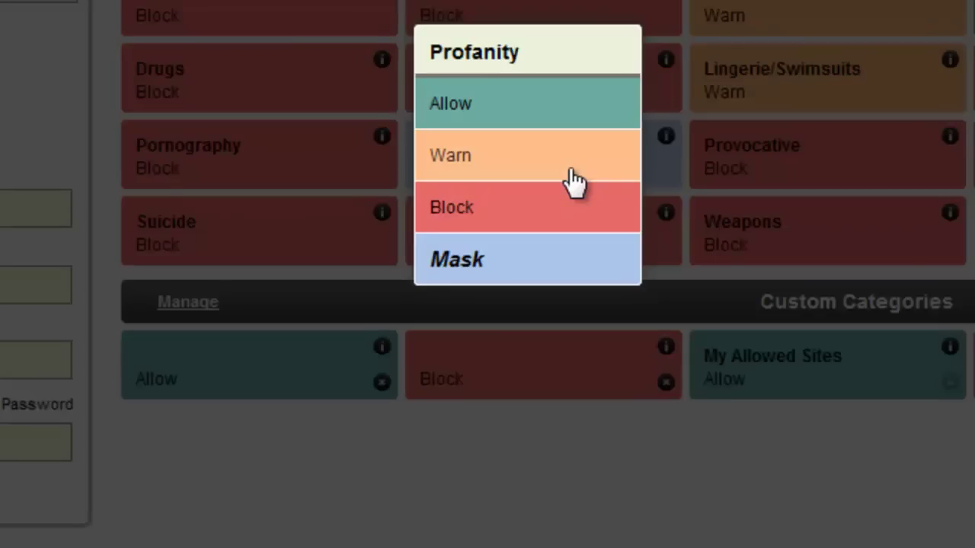
pyautogui.click(475, 263)
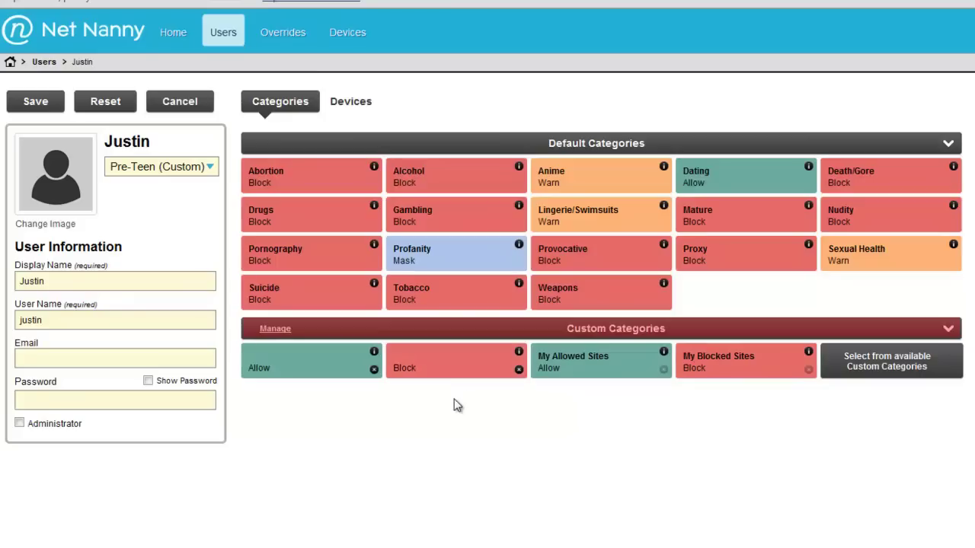
# Create a custom override category named "Sites blocked for my kids" with the description "Sites not OK for my kids".
pyautogui.click(282, 40)
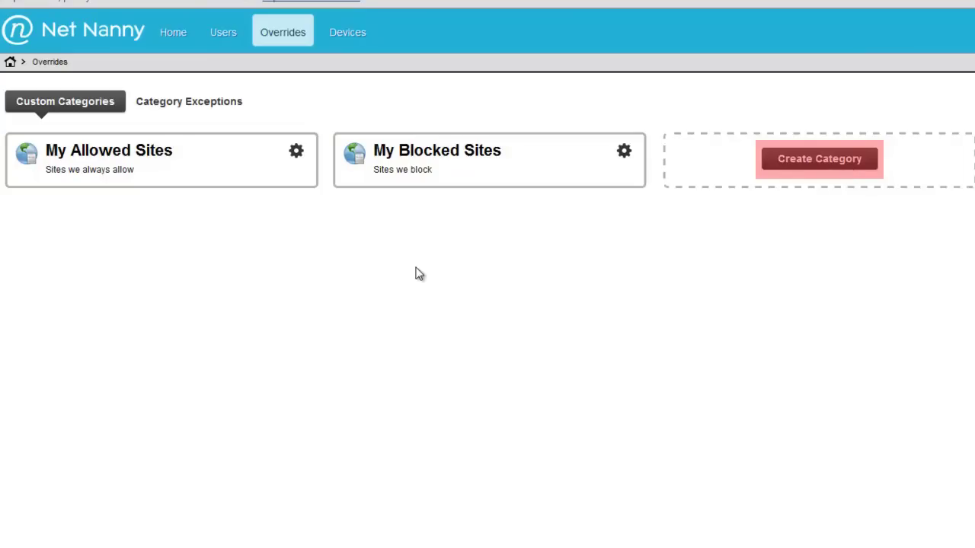
pyautogui.click(818, 165)
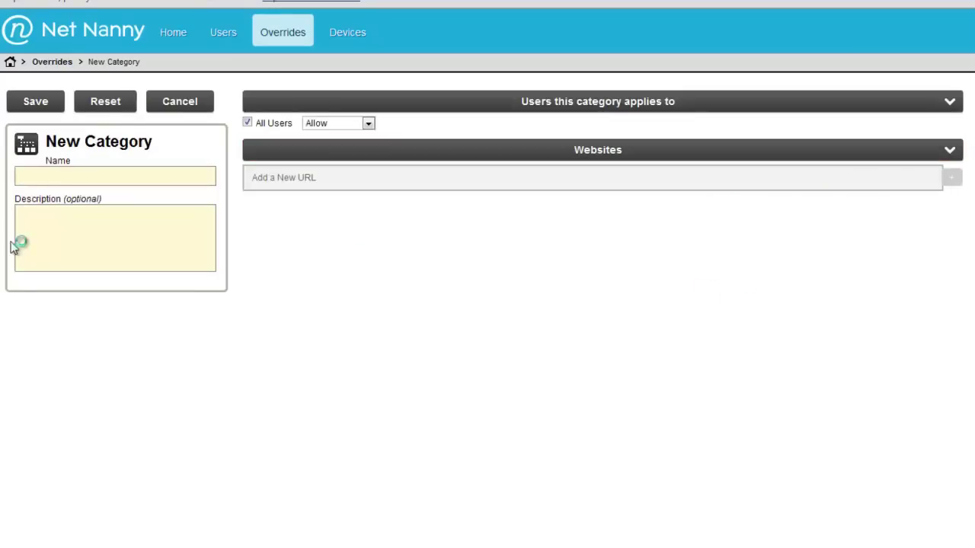
pyautogui.click(40, 176)
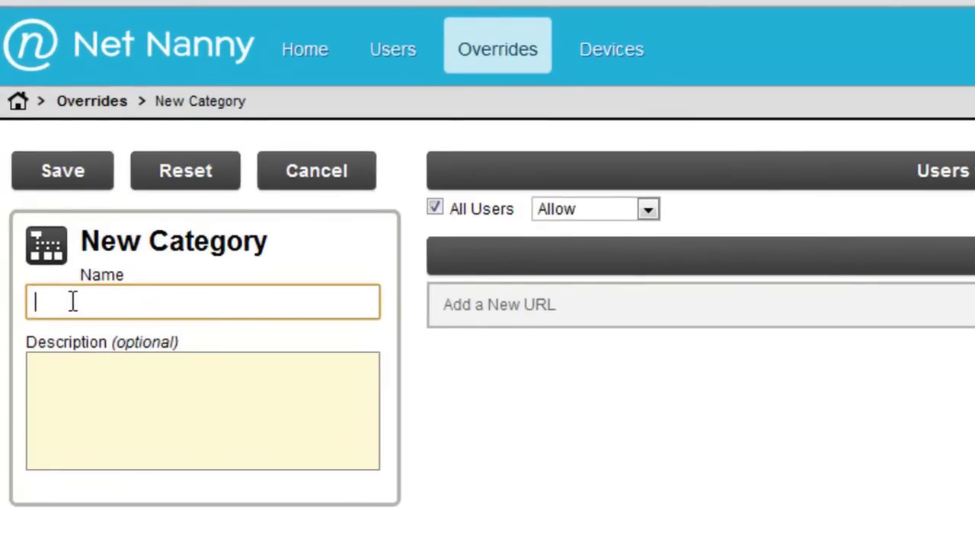
pyautogui.write('Sites blocked for my kids')
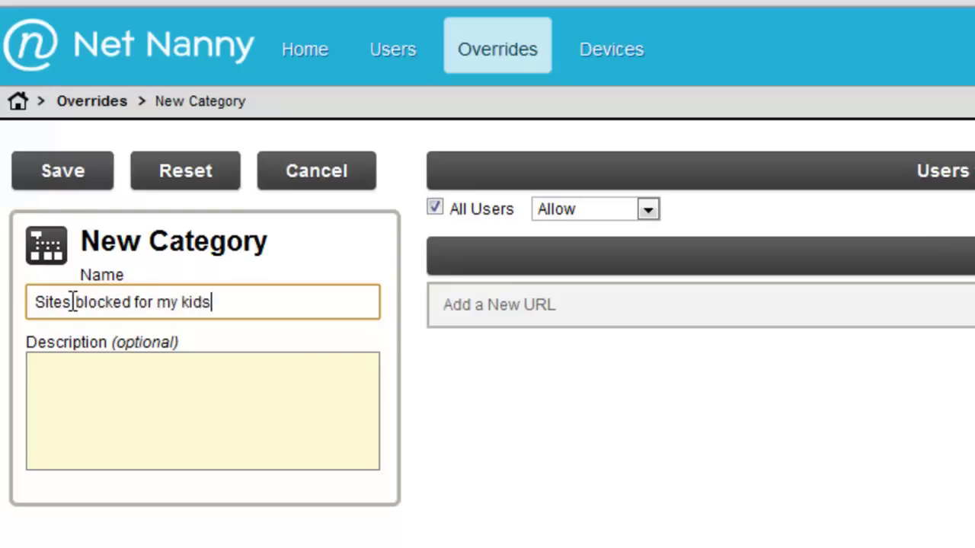
pyautogui.press('Tab')
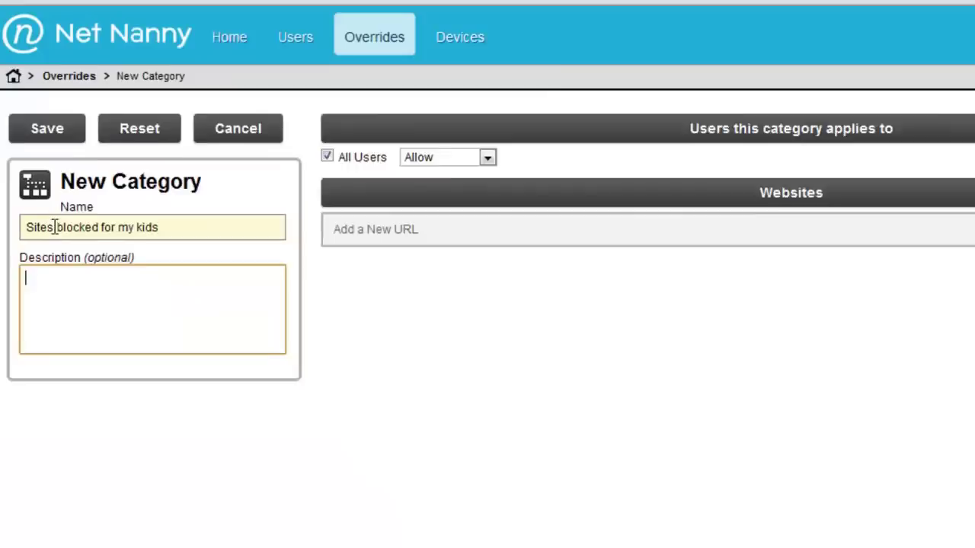
pyautogui.write('Sites not OK for my kids')
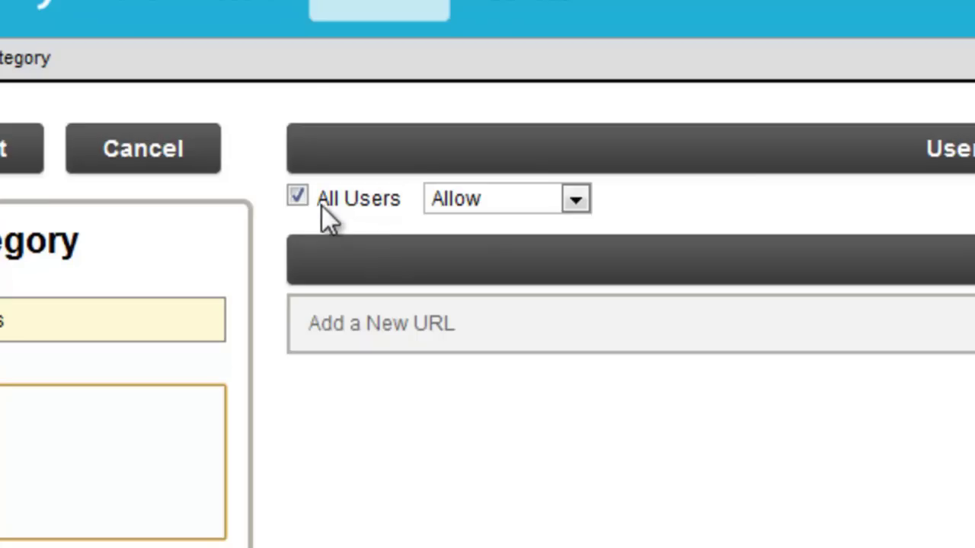
# Apply the new category only to the pre-teen user instead of all users, with the action Block.
pyautogui.click(298, 197)
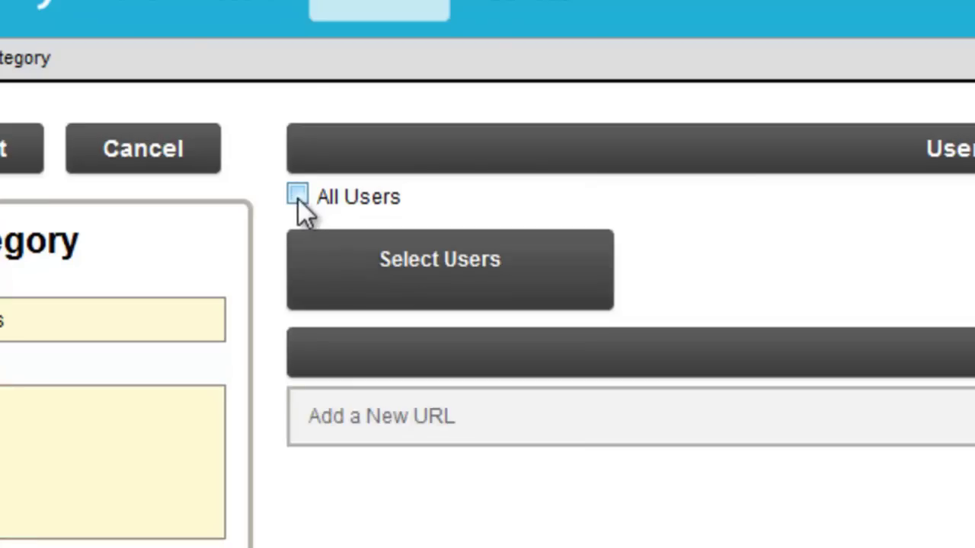
pyautogui.click(444, 283)
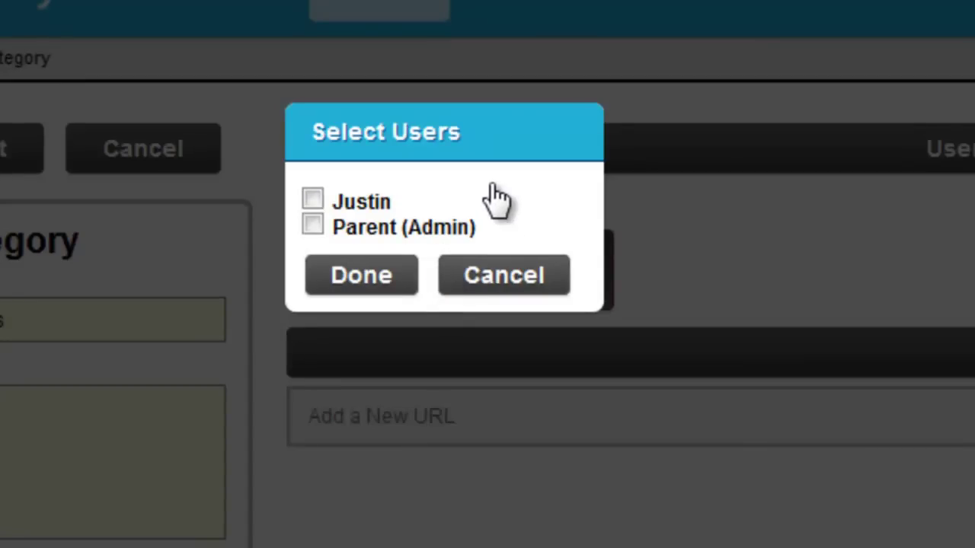
pyautogui.click(313, 200)
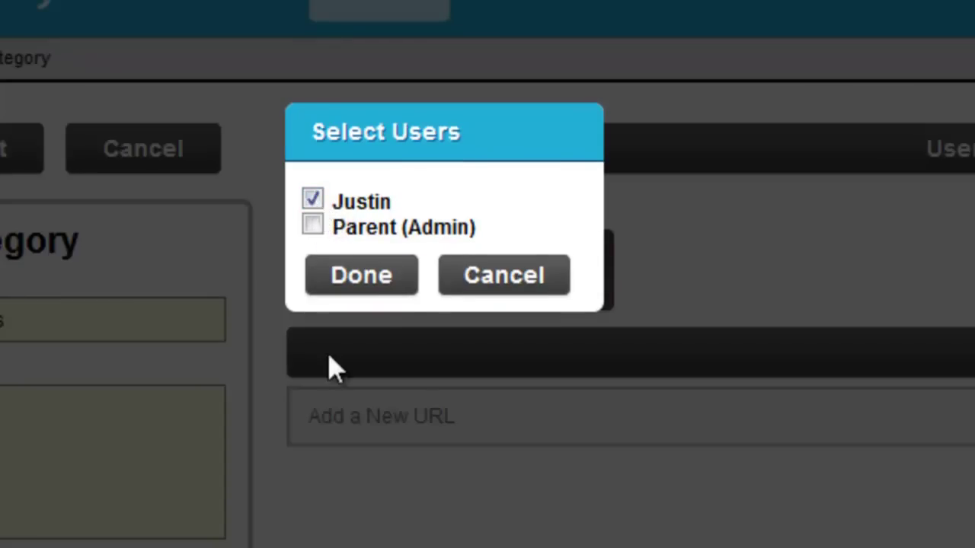
pyautogui.click(361, 278)
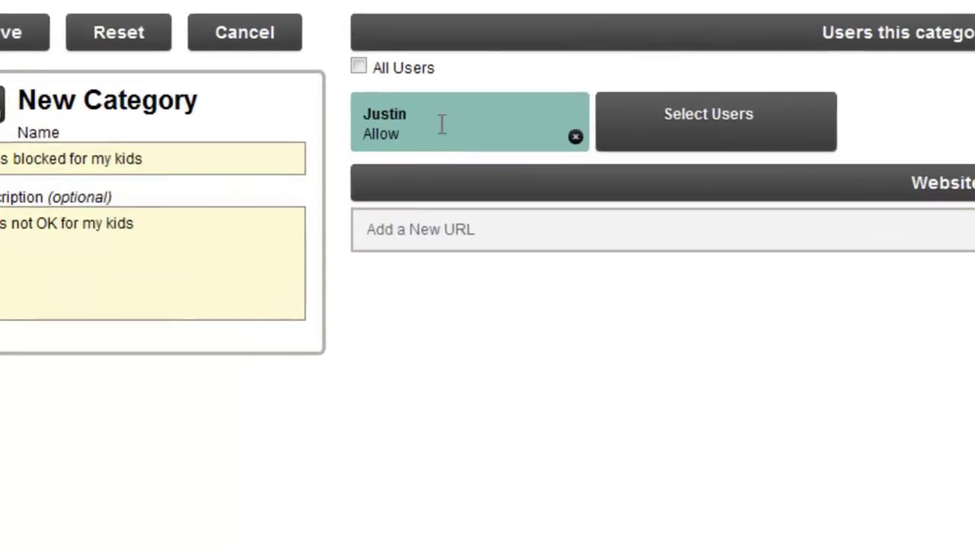
pyautogui.click(319, 141)
pyautogui.click(421, 175)
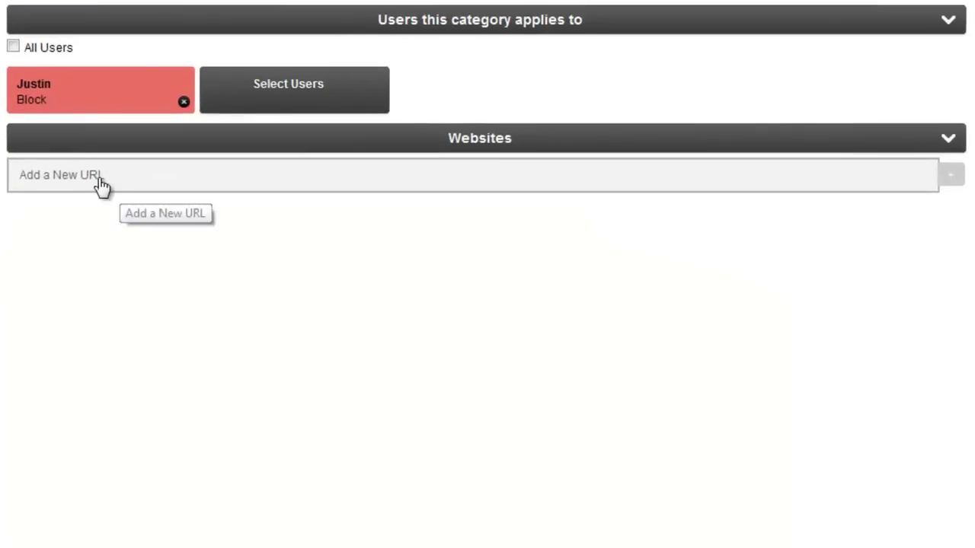
# Add myspace.com, games.com and weather.yahoo.com to the category's websites and save the category.
pyautogui.click(89, 182)
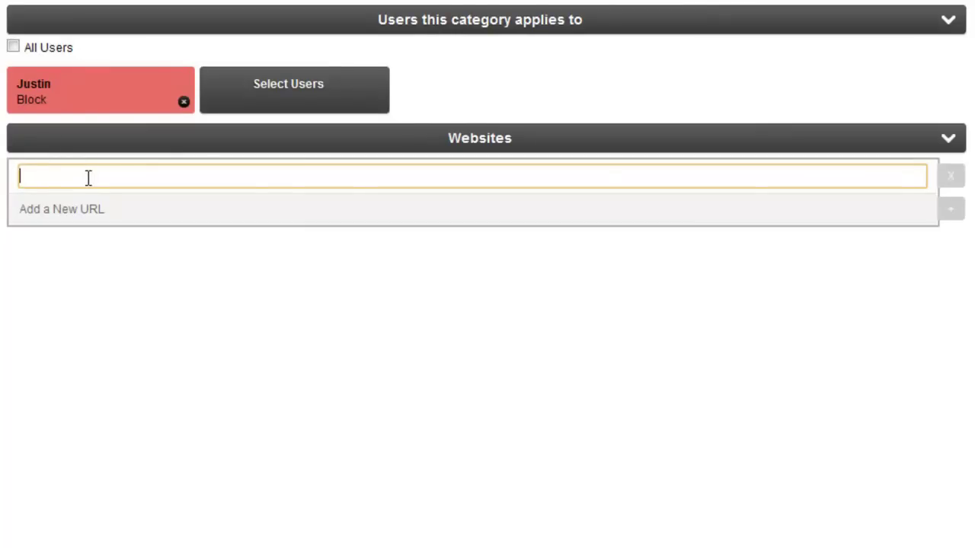
pyautogui.write('myspace.com')
pyautogui.press('Return')
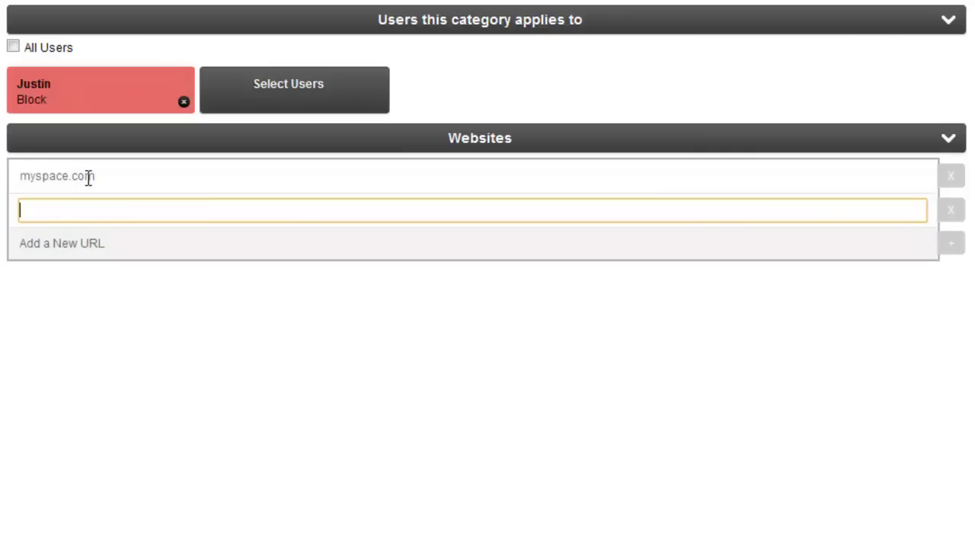
pyautogui.write('games.com')
pyautogui.press('Return')
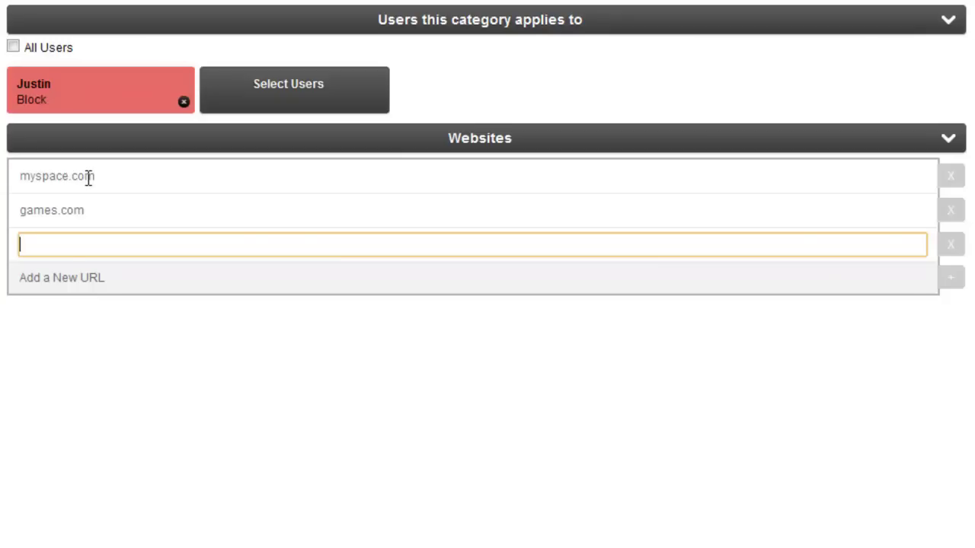
pyautogui.write('weather.yaoho.')
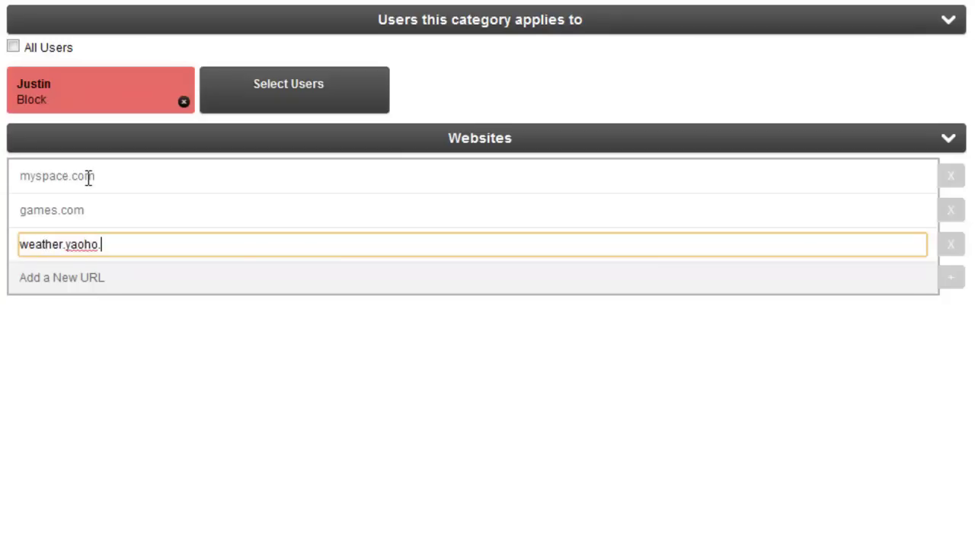
pyautogui.press('BackSpace')
pyautogui.press('BackSpace')
pyautogui.press('BackSpace')
pyautogui.write('hoo.com')
pyautogui.press('Return')
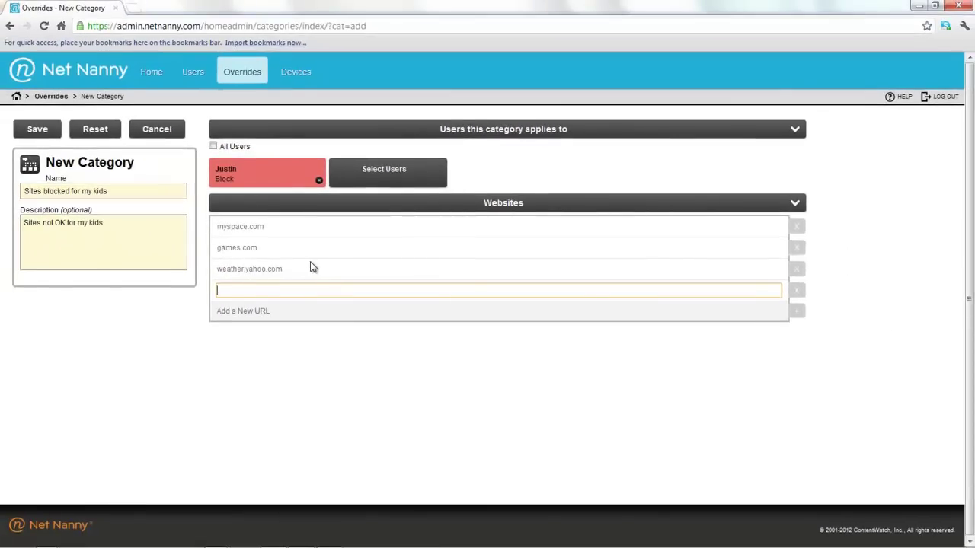
pyautogui.click(36, 136)
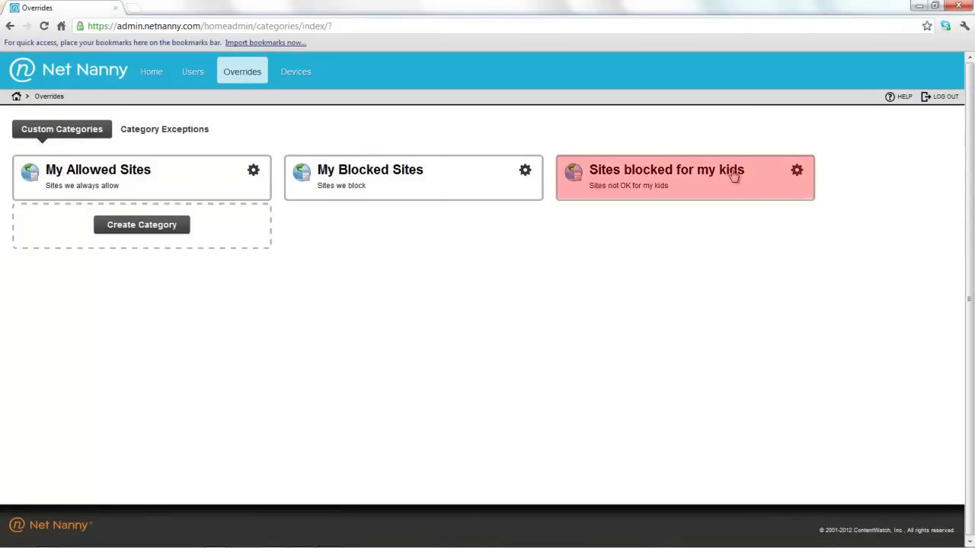
# Open the pre-teen user's profile and try to remove the custom category "Sites blocked for my kids" from it.
pyautogui.click(191, 78)
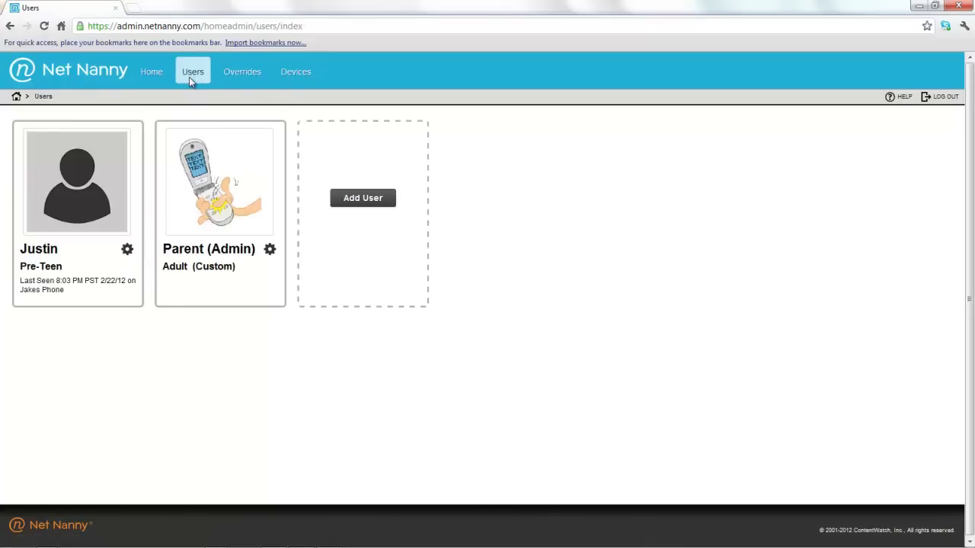
pyautogui.click(82, 205)
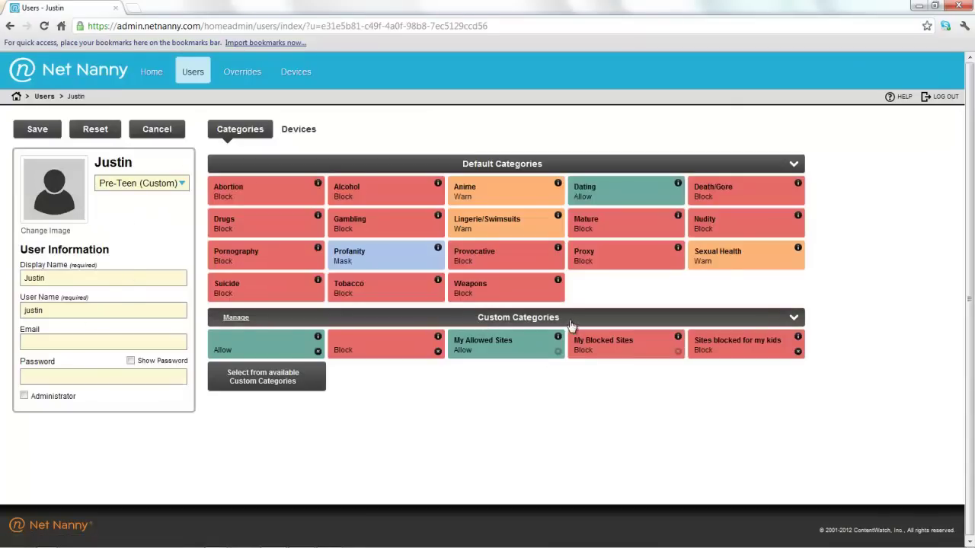
pyautogui.click(745, 360)
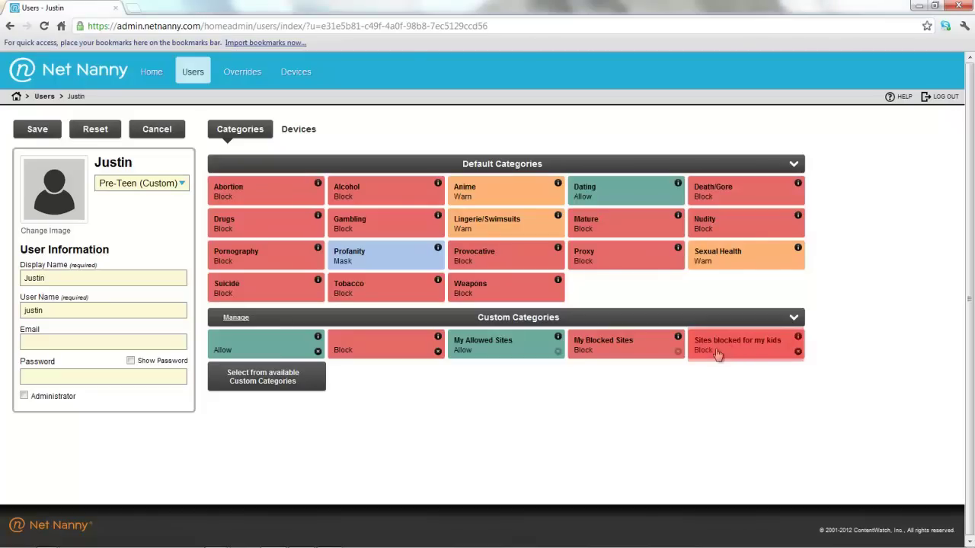
pyautogui.click(743, 354)
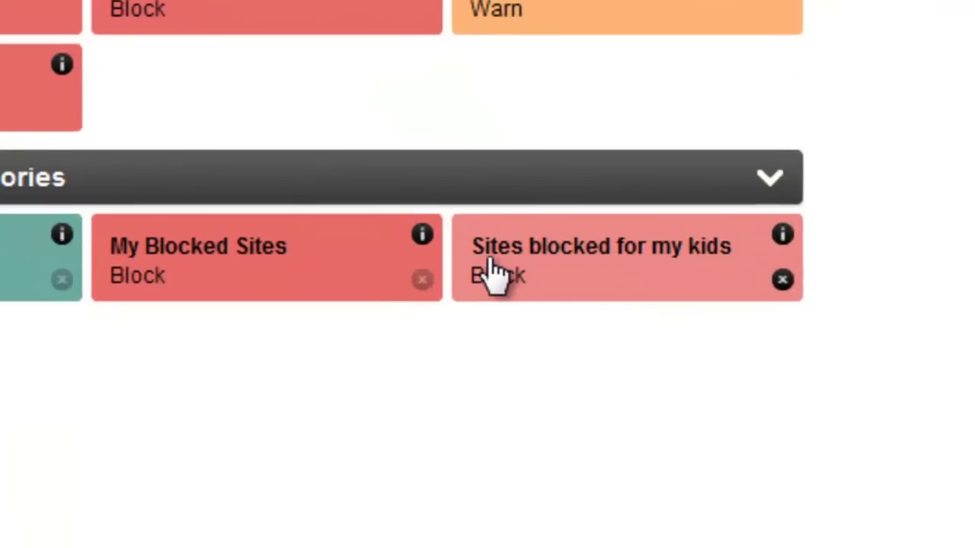
pyautogui.click(782, 279)
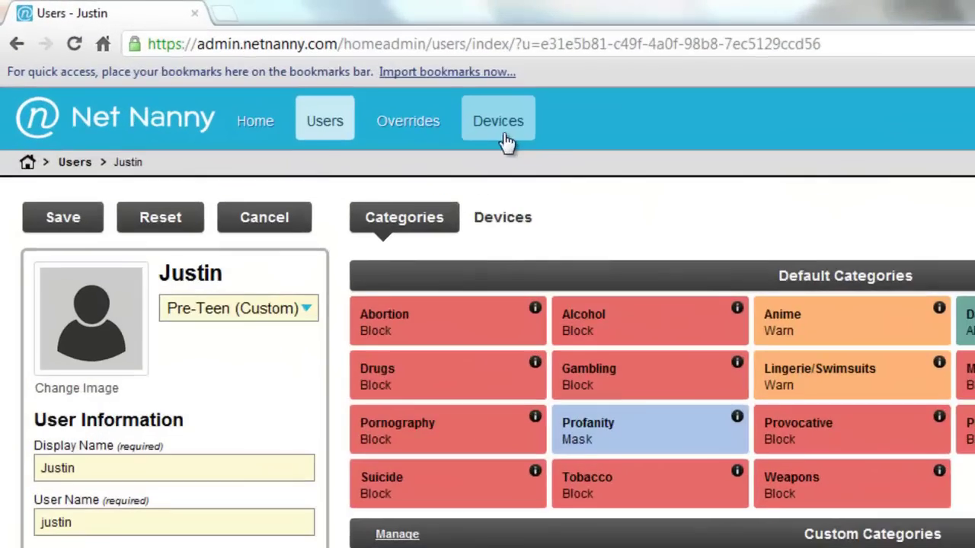
# Leave the user profile without saving, view the devices overview and return to the override categories.
pyautogui.click(298, 78)
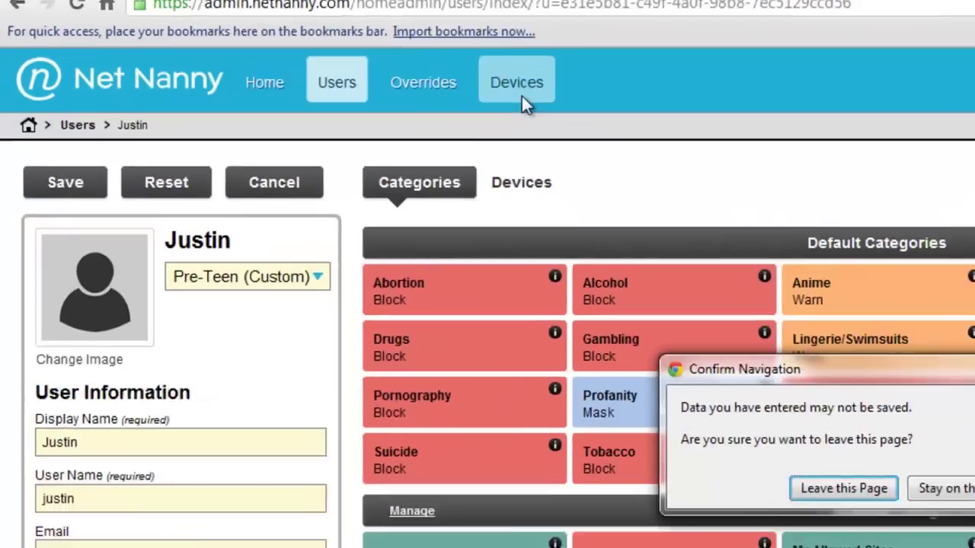
pyautogui.press('Return')
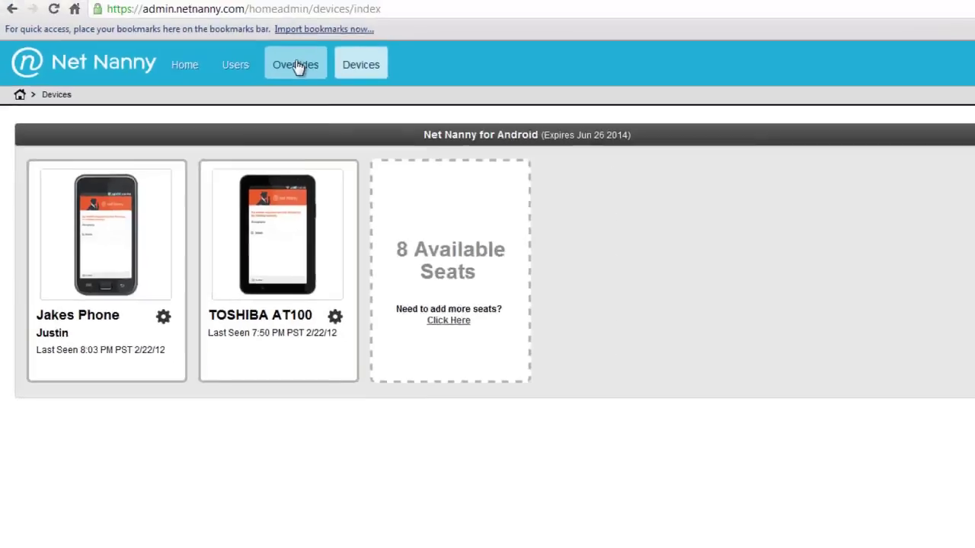
pyautogui.click(440, 45)
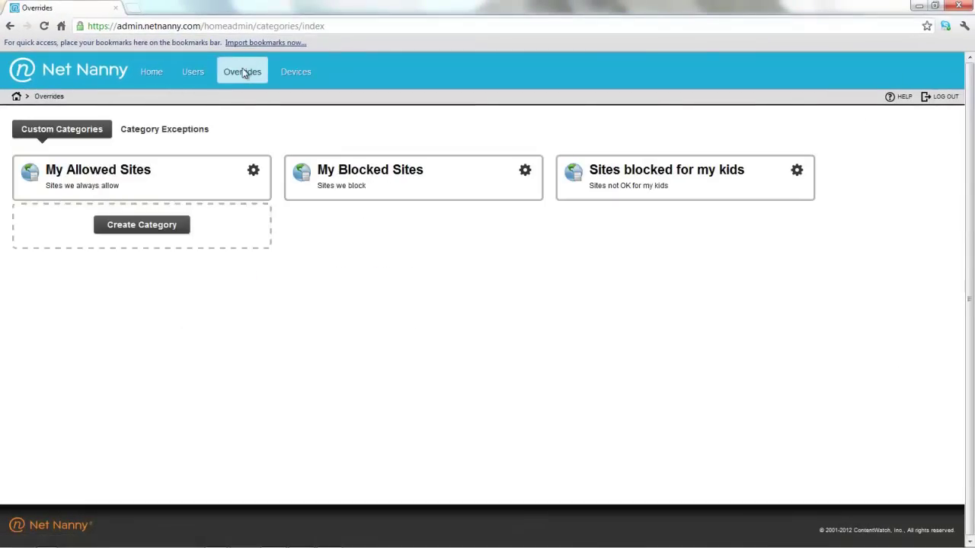